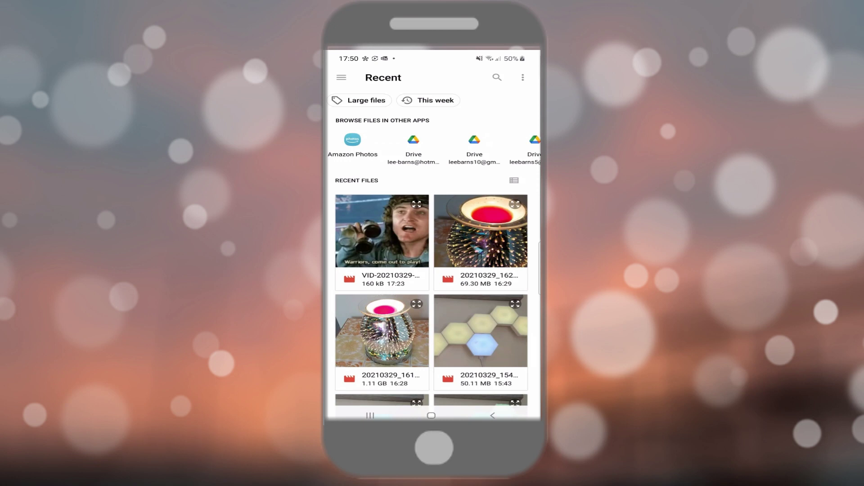
Step: Open the Logos panel to show the saved LT logo
left_click(382, 331)
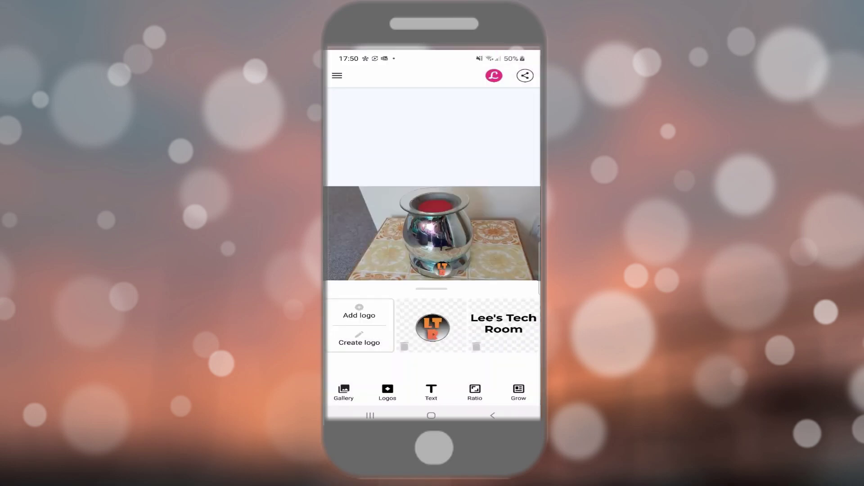
Step: Place the LT logo on the video, delete the stray small logo, and move LT right
left_click(432, 326)
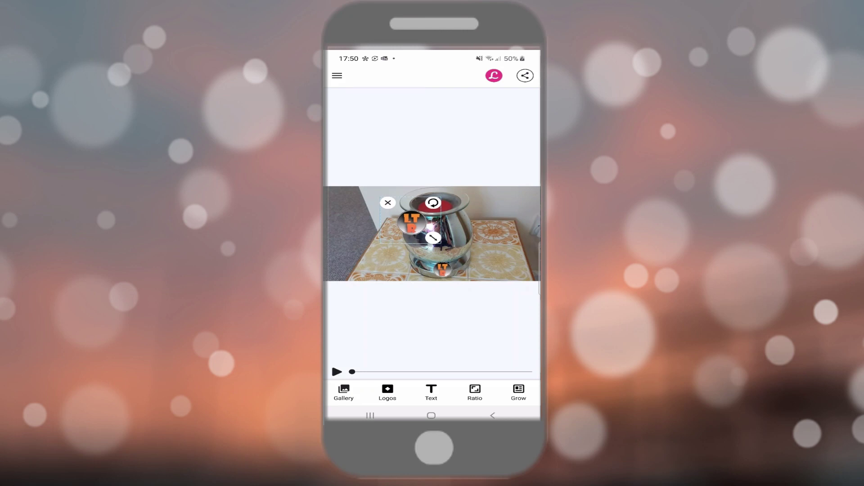
left_click(442, 269)
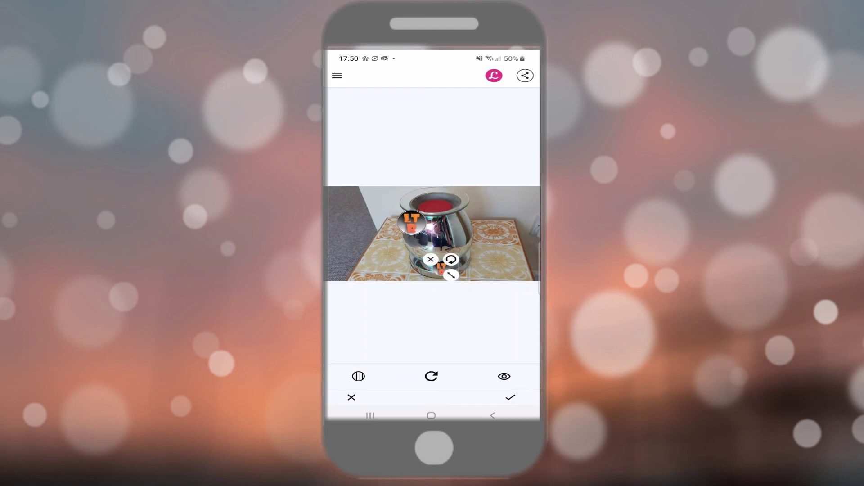
left_click(412, 222)
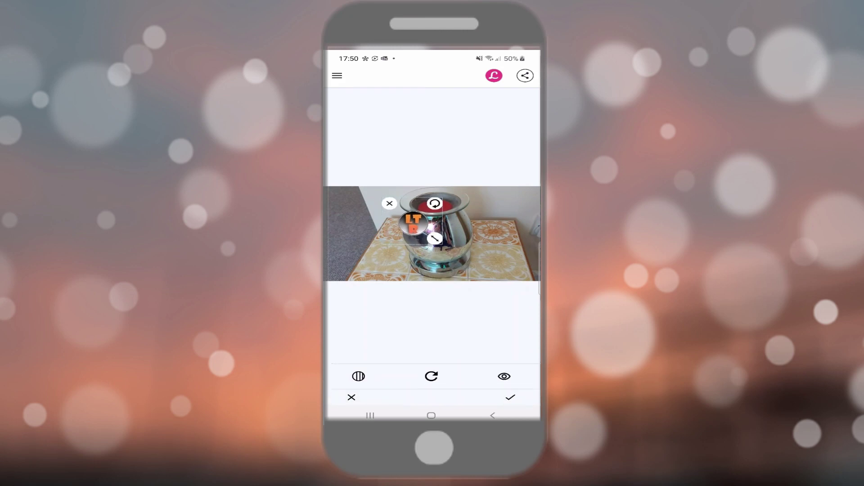
mouse_move(414, 224)
left_mouse_down()
mouse_move(449, 218)
mouse_move(488, 227)
mouse_move(534, 278)
mouse_move(523, 257)
mouse_move(483, 236)
mouse_move(517, 226)
mouse_move(511, 248)
mouse_move(518, 232)
mouse_move(492, 208)
left_mouse_up()
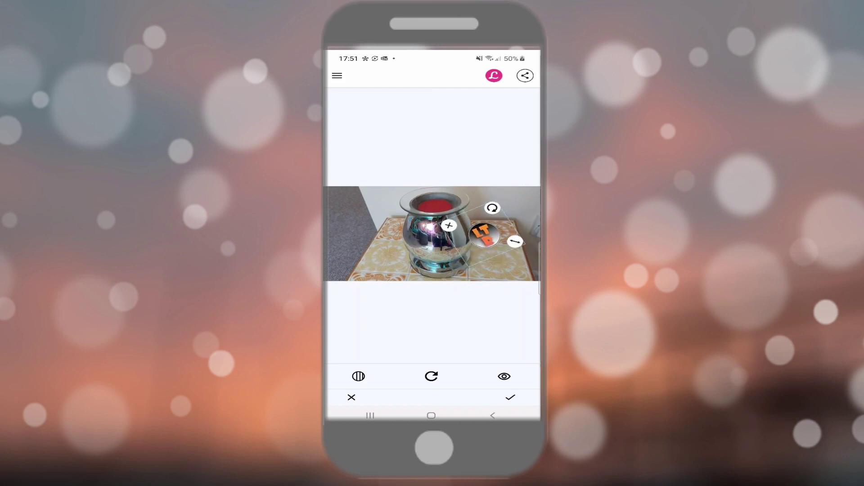
Step: Tilt the LT logo to about -27°, reset it to 0°, and move it bottom-right
left_click(431, 377)
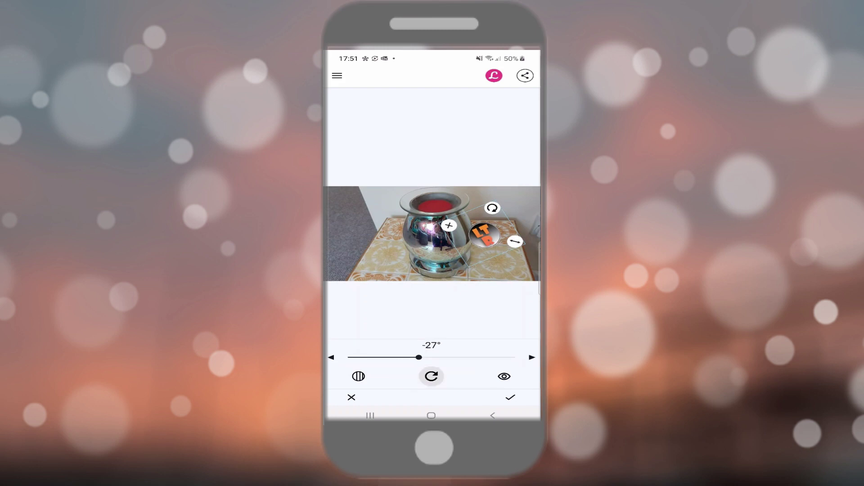
mouse_move(419, 357)
left_mouse_down()
mouse_move(457, 357)
mouse_move(431, 358)
left_mouse_up()
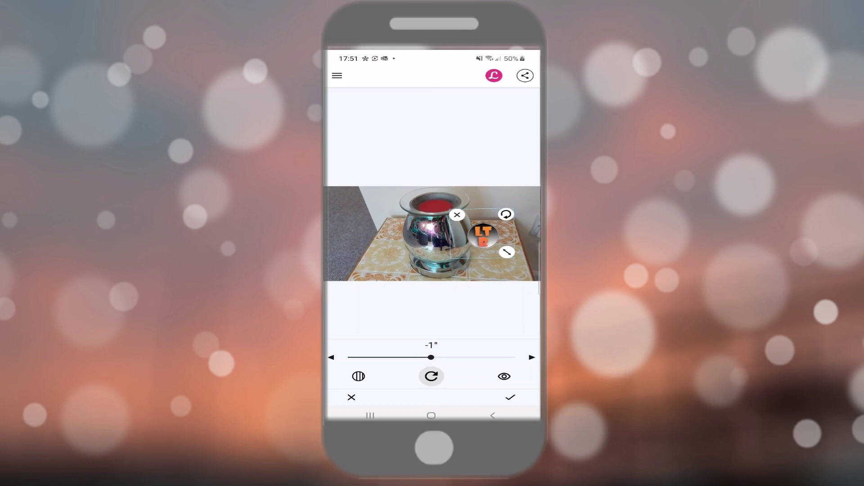
mouse_move(432, 357)
left_mouse_down()
mouse_move(440, 357)
mouse_move(347, 357)
mouse_move(431, 358)
left_mouse_up()
left_click_drag(483, 234, 513, 260)
Step: Fade the LT logo to 57% opacity, preview it without handles, and confirm
left_click(359, 376)
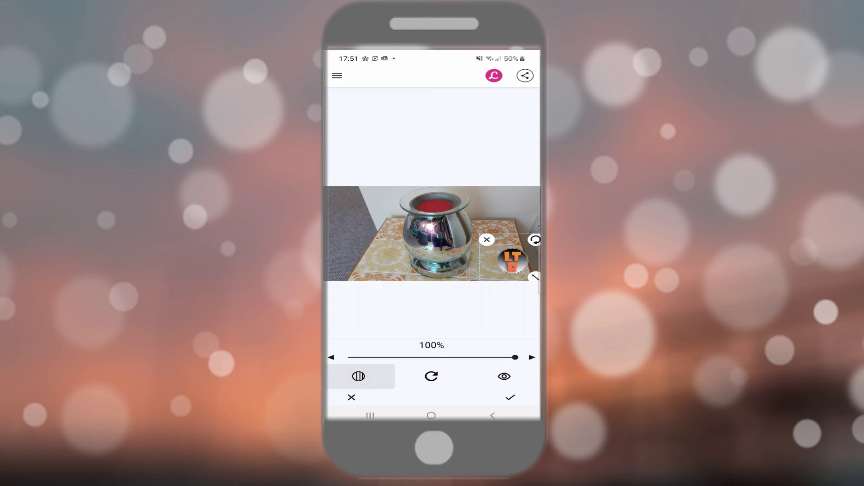
mouse_move(514, 358)
left_mouse_down()
mouse_move(412, 357)
mouse_move(491, 358)
mouse_move(457, 358)
left_mouse_up()
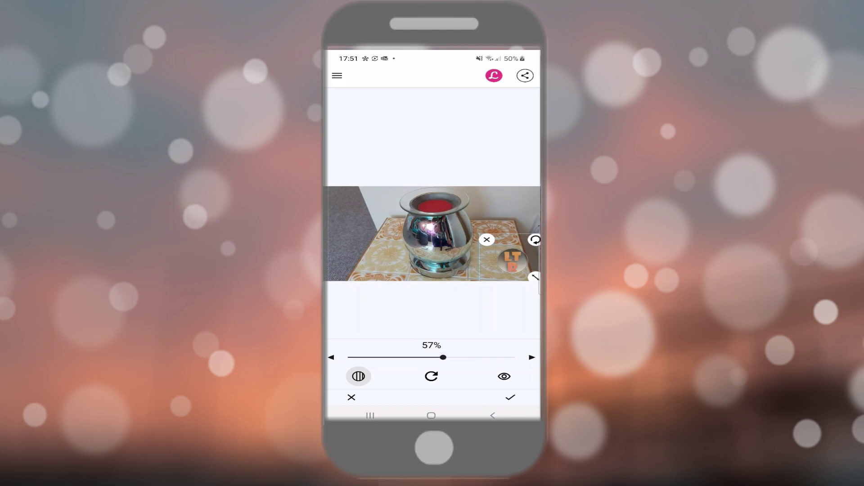
left_click(503, 376)
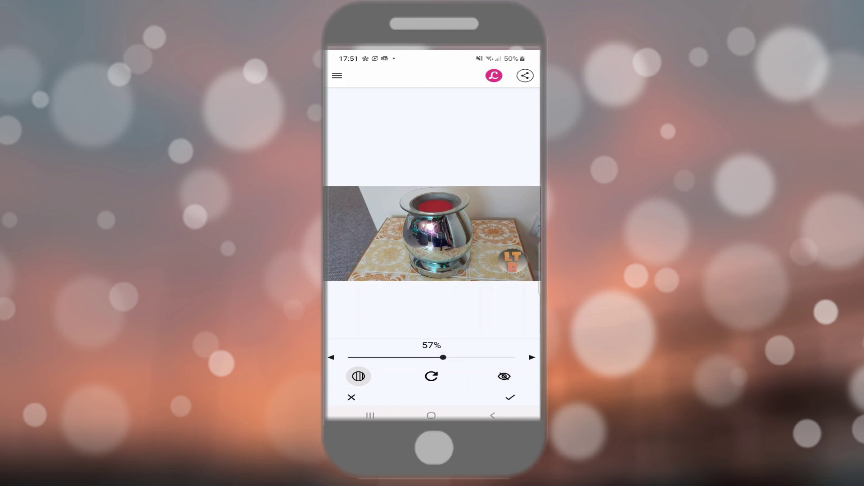
left_click(504, 377)
left_click(504, 376)
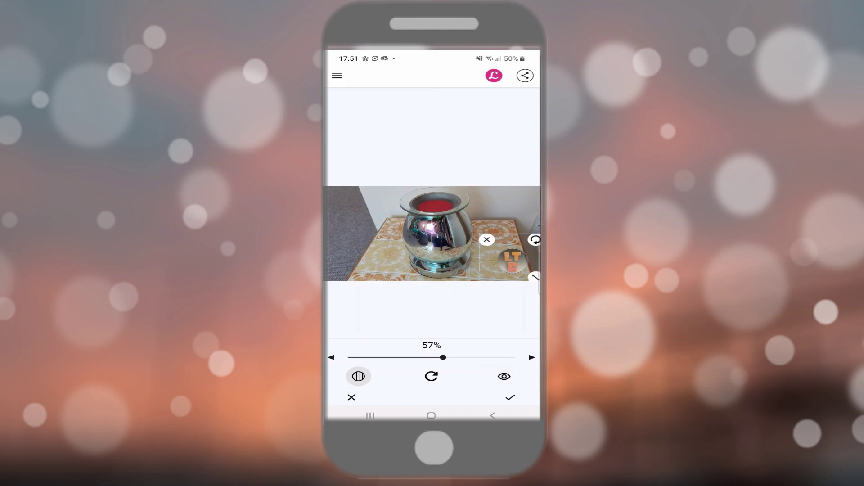
left_click(510, 397)
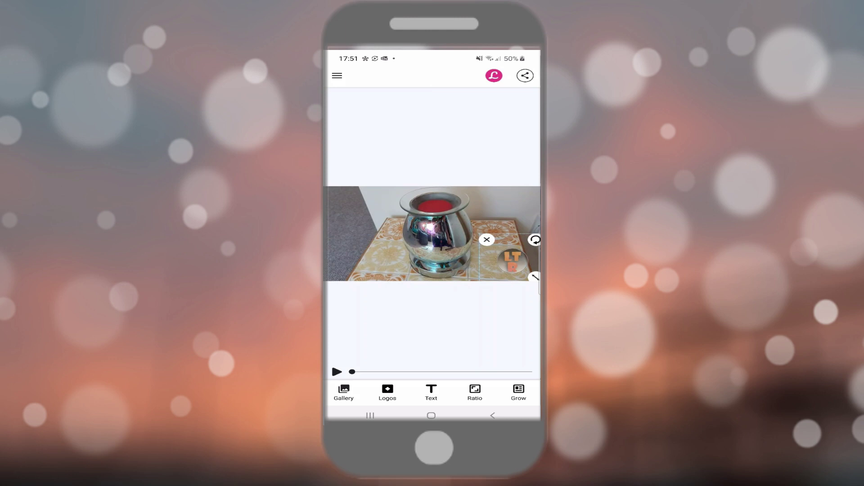
Step: Add a new text layer, skip its tutorial, and enter the wording 'OIL BURNER'
left_click(431, 392)
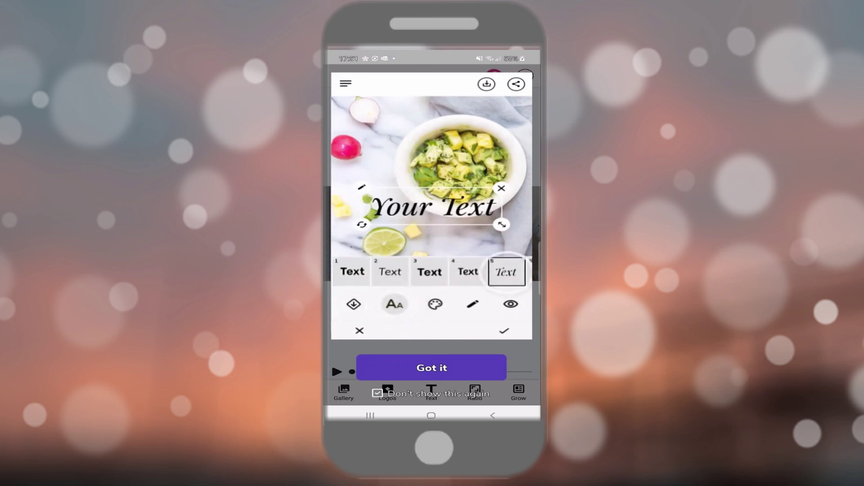
left_click(431, 368)
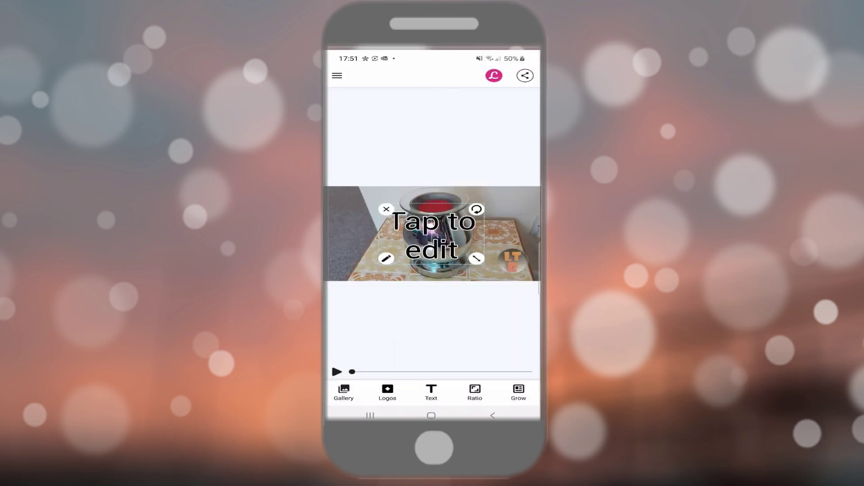
left_click(432, 235)
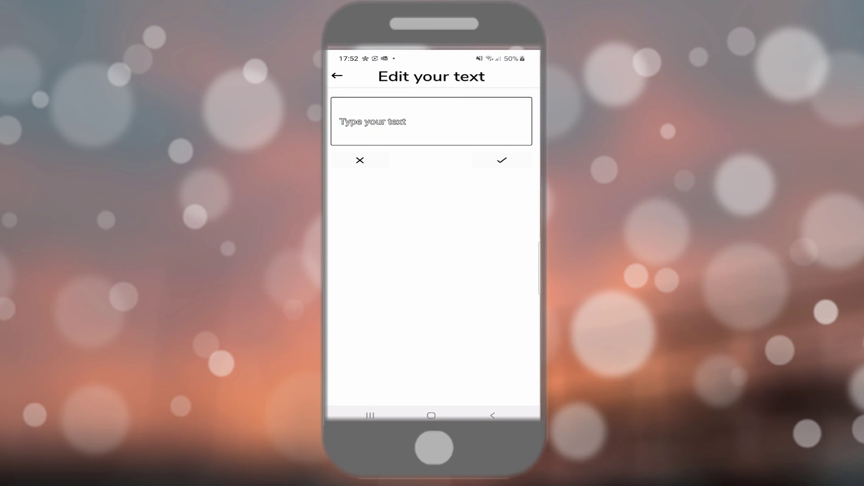
left_click(351, 122)
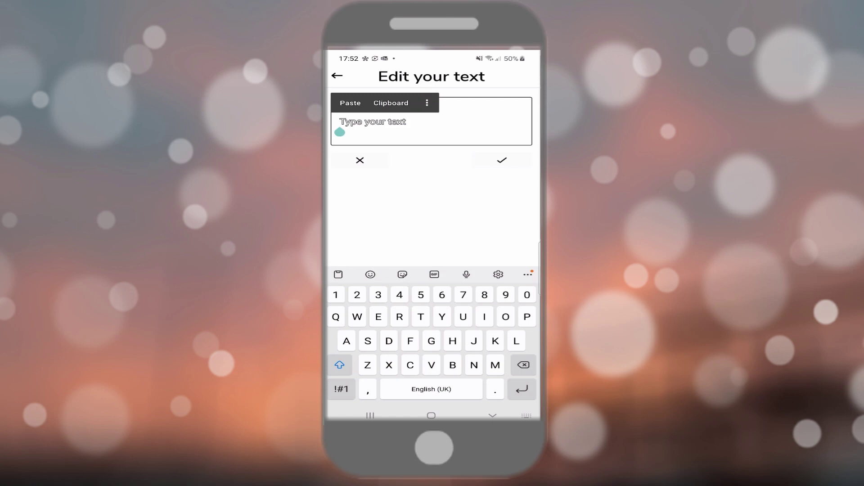
type("O")
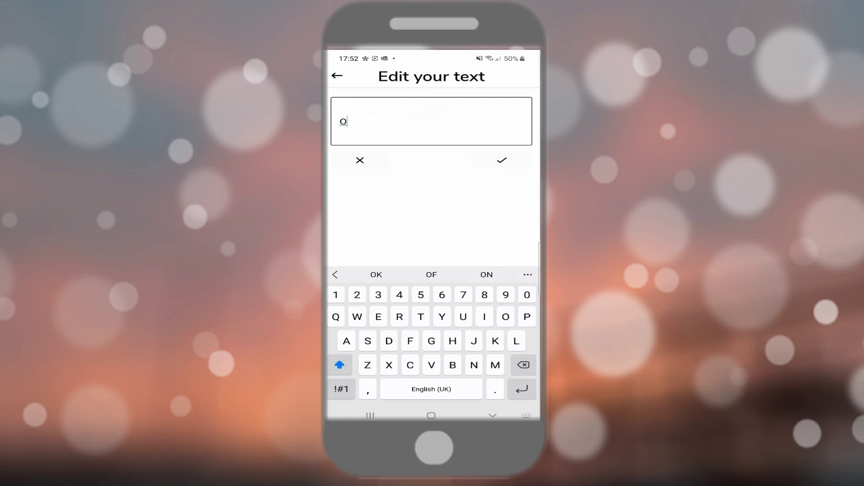
type("IL BUR")
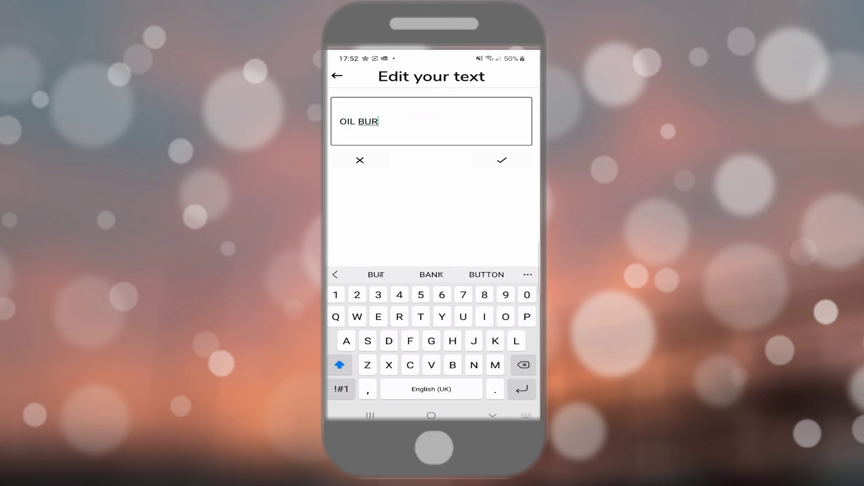
type("NER")
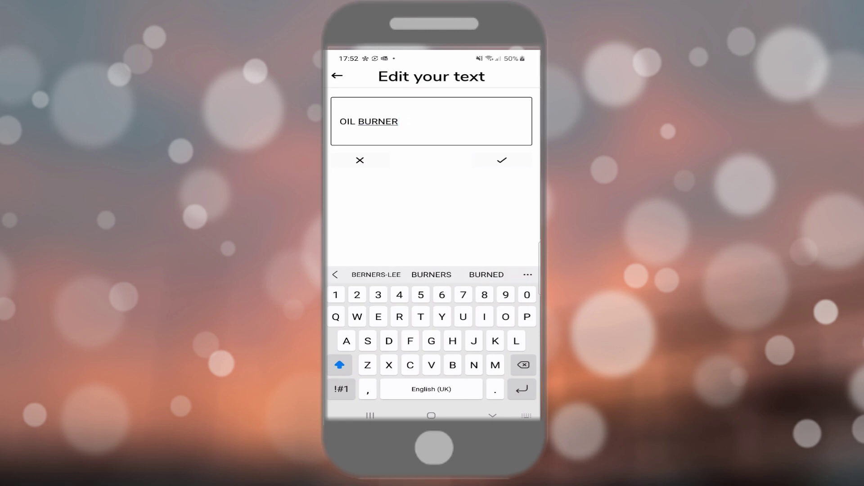
left_click(502, 160)
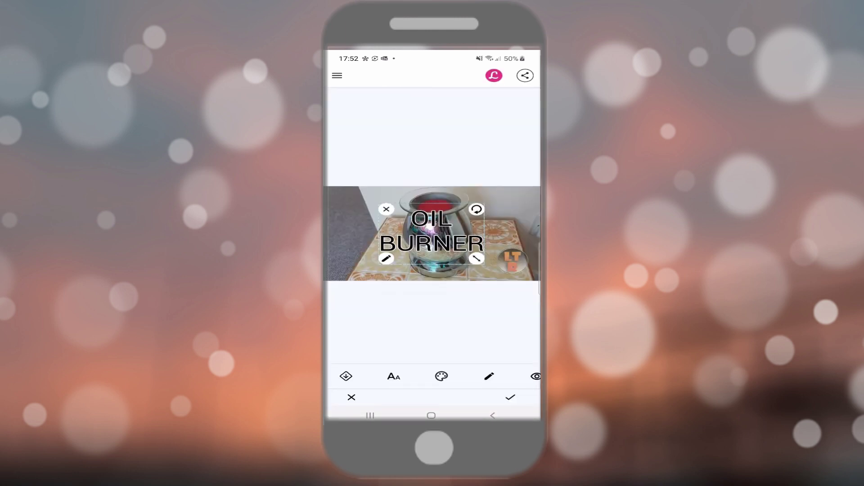
Step: Move the OIL BURNER text to the left and resize it to wrap onto two lines
mouse_move(432, 233)
left_mouse_down()
mouse_move(405, 233)
mouse_move(530, 260)
mouse_move(526, 228)
left_mouse_up()
mouse_move(436, 208)
left_mouse_down()
mouse_move(435, 199)
mouse_move(432, 231)
mouse_move(428, 225)
left_mouse_up()
mouse_move(519, 245)
left_mouse_down()
mouse_move(421, 264)
mouse_move(387, 246)
mouse_move(396, 266)
mouse_move(385, 258)
mouse_move(394, 240)
mouse_move(392, 248)
left_mouse_up()
left_click_drag(365, 224, 362, 224)
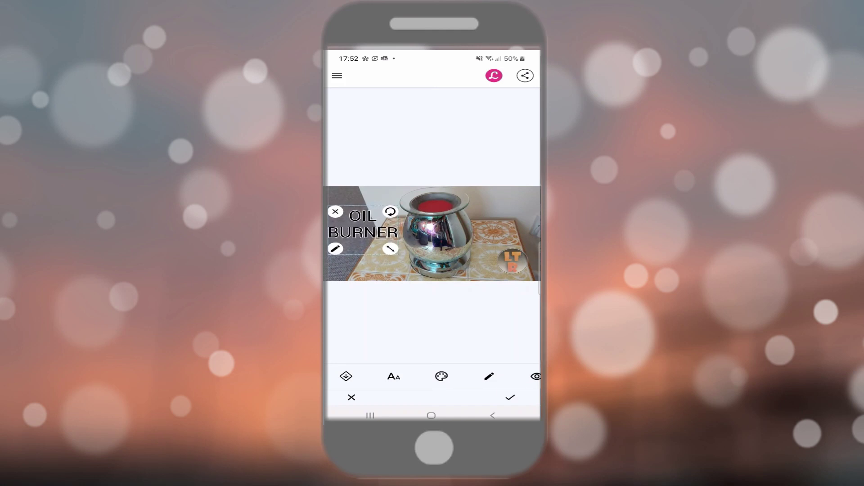
Step: Switch the OIL BURNER text to the bold font and fine-tune its size and position
left_click(394, 376)
left_click(389, 345)
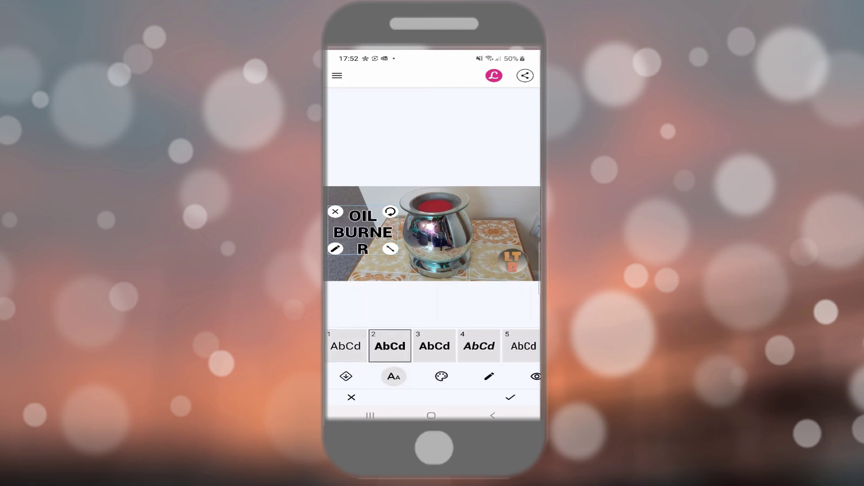
left_click_drag(390, 249, 391, 249)
left_click_drag(363, 224, 362, 231)
Step: Re-edit the OIL BURNER wording, glance at colour options, and confirm the text unchanged
left_click(335, 256)
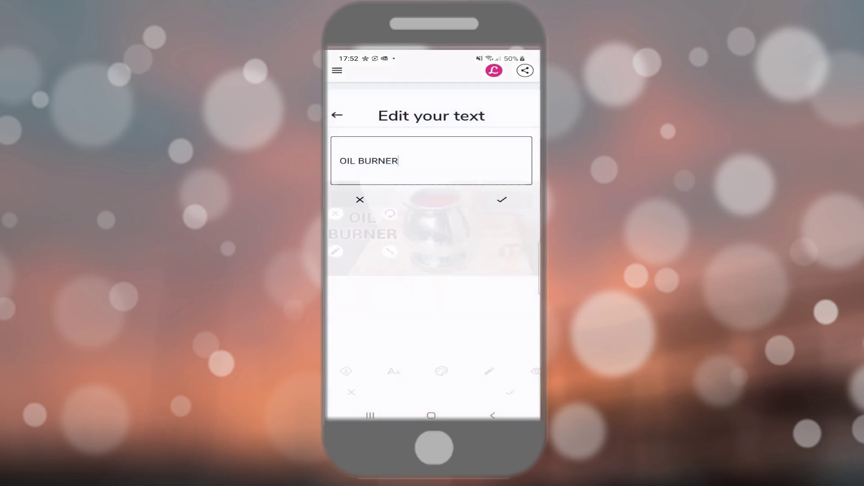
left_click(502, 160)
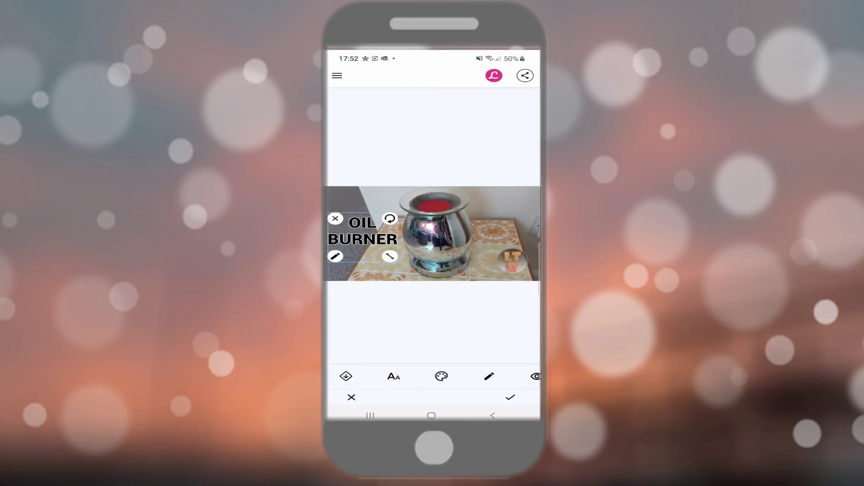
left_click(441, 375)
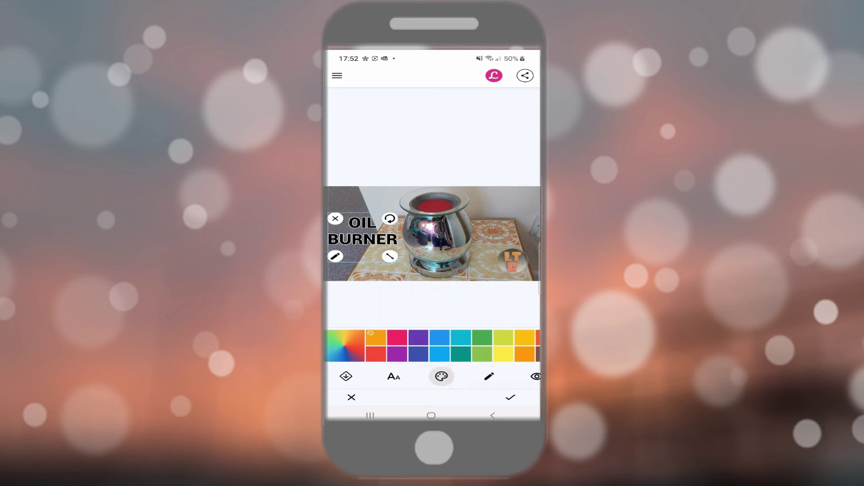
left_click(490, 376)
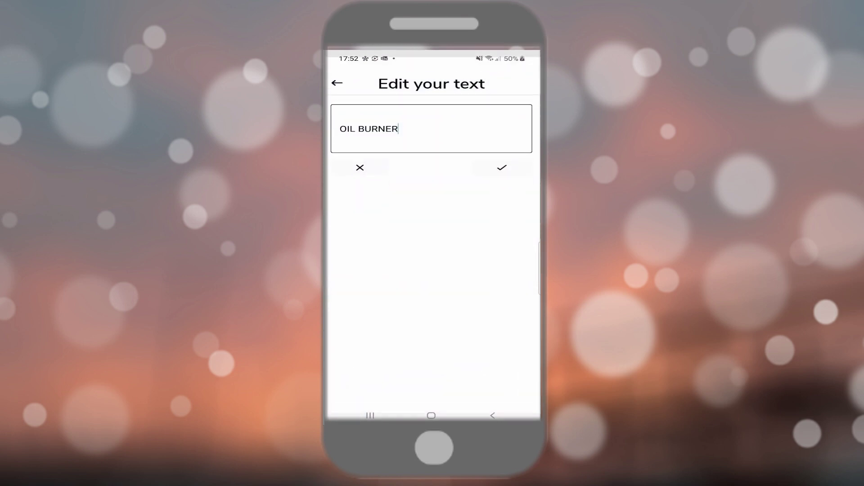
left_click(501, 160)
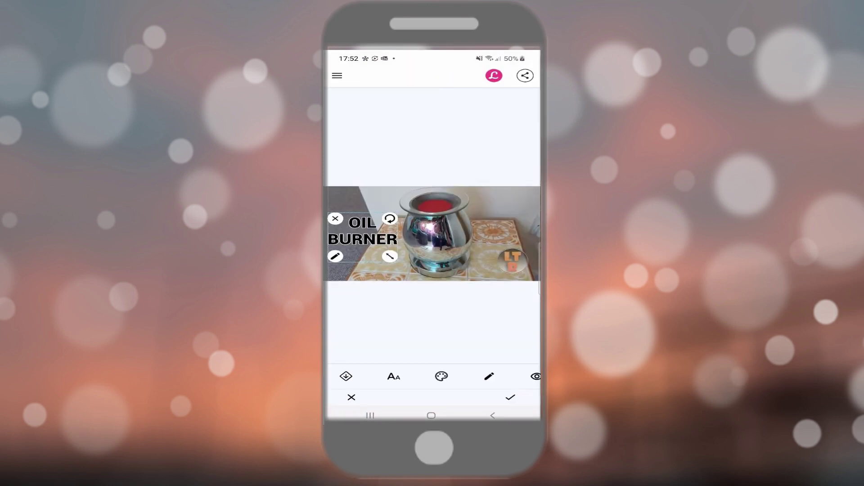
Step: Hide and reshow the OIL BURNER text, then display its 100% opacity slider
left_click(463, 376)
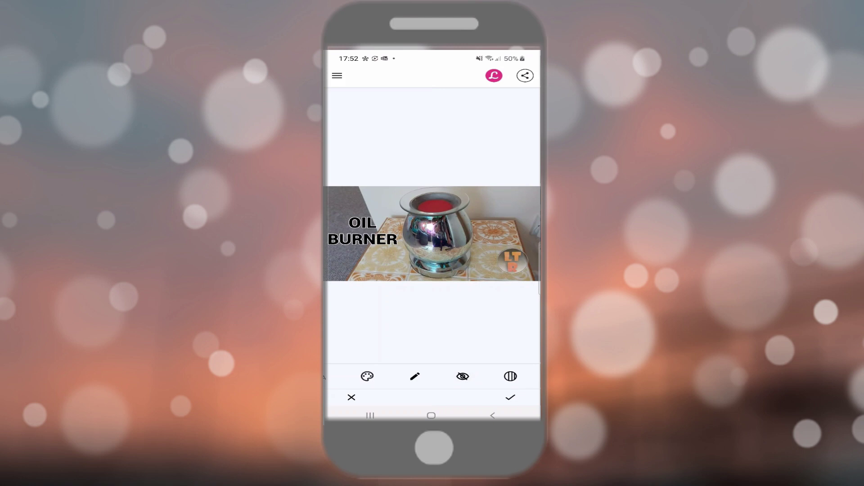
left_click(463, 376)
left_click(510, 375)
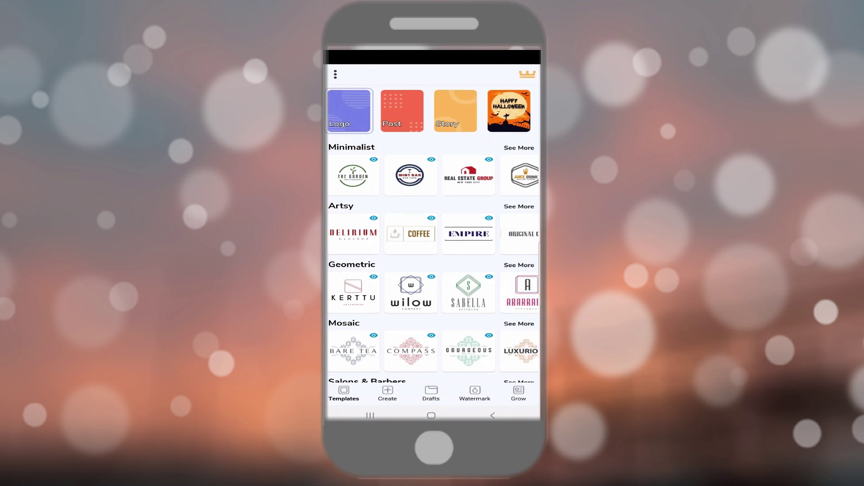
scroll(433, 176, "right", 2)
scroll(432, 234, "down", 3)
scroll(432, 233, "down", 3)
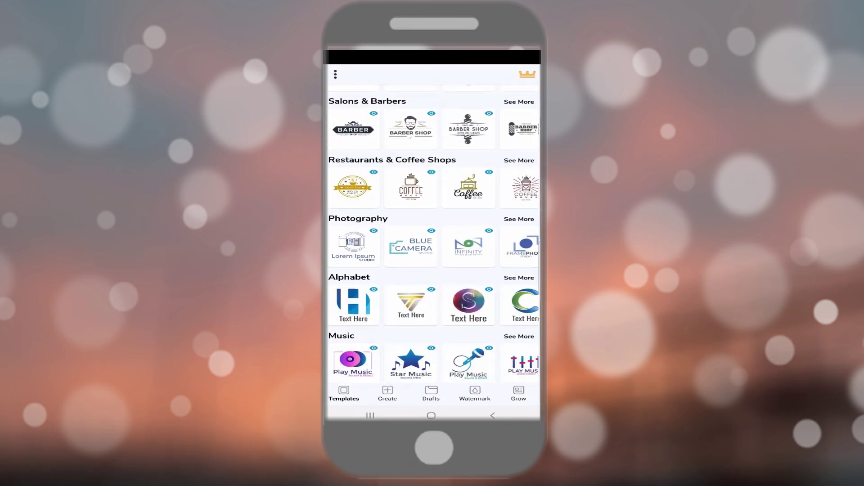
scroll(434, 241, "down", 2)
scroll(435, 242, "down", 1)
scroll(435, 242, "down", 2)
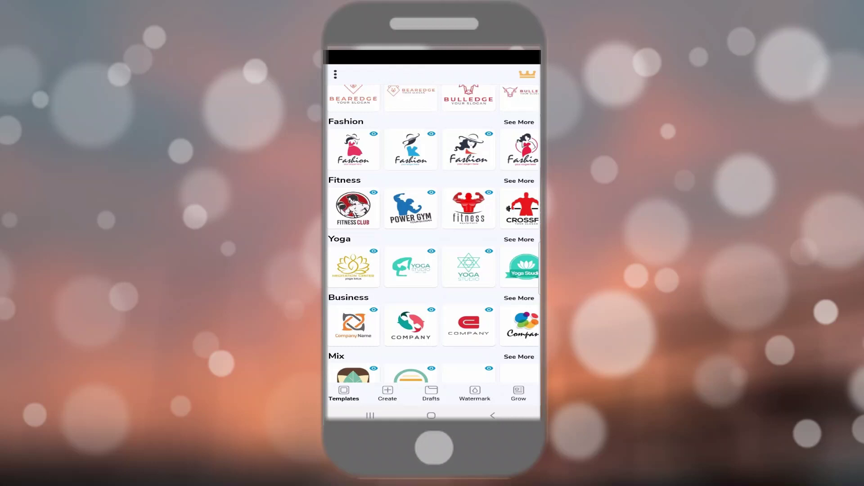
scroll(436, 242, "down", 2)
scroll(435, 241, "down", 2)
scroll(436, 242, "down", 2)
scroll(435, 242, "down", 1)
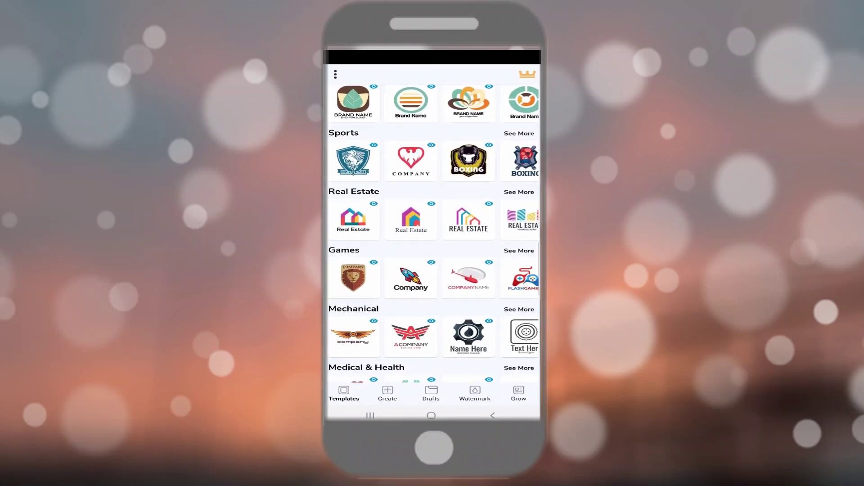
scroll(436, 241, "down", 3)
scroll(432, 330, "right", 3)
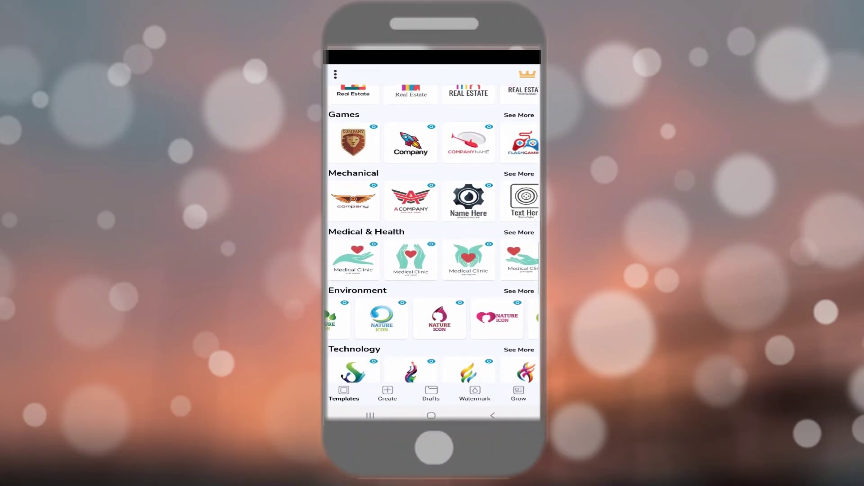
scroll(432, 319, "right", 2)
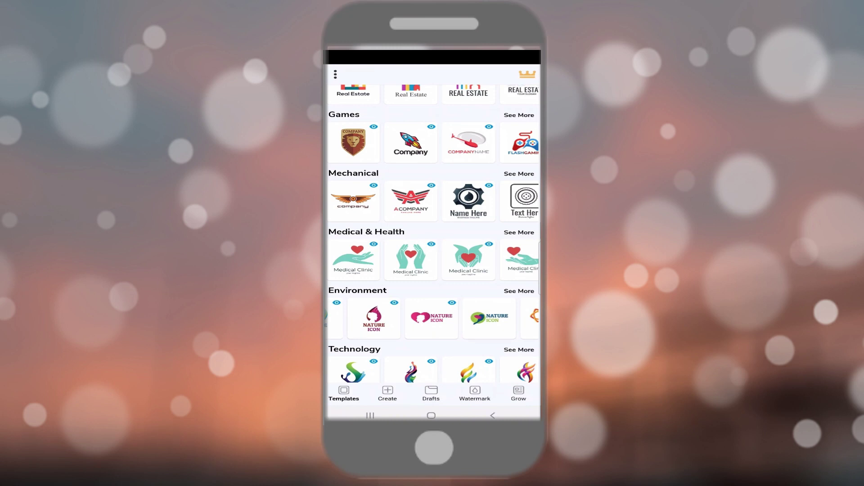
Step: Exit Logo Maker back to the oil burner editor in Watermark
left_click(440, 319)
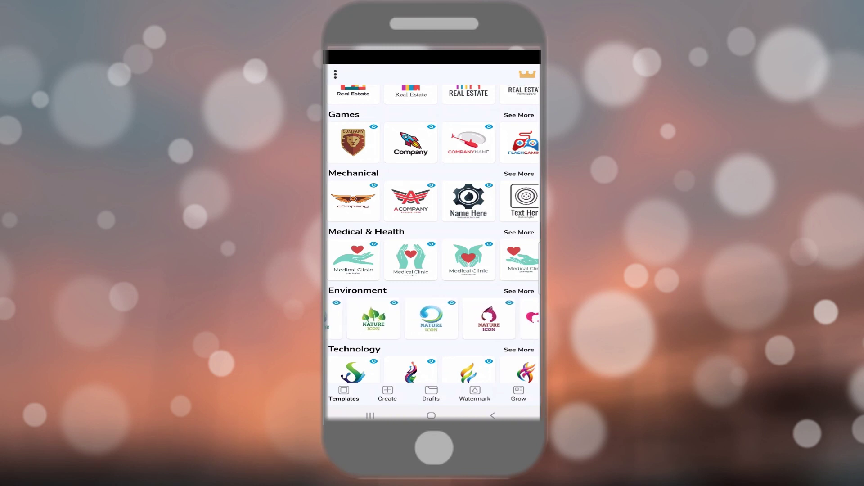
scroll(433, 243, "down", 1)
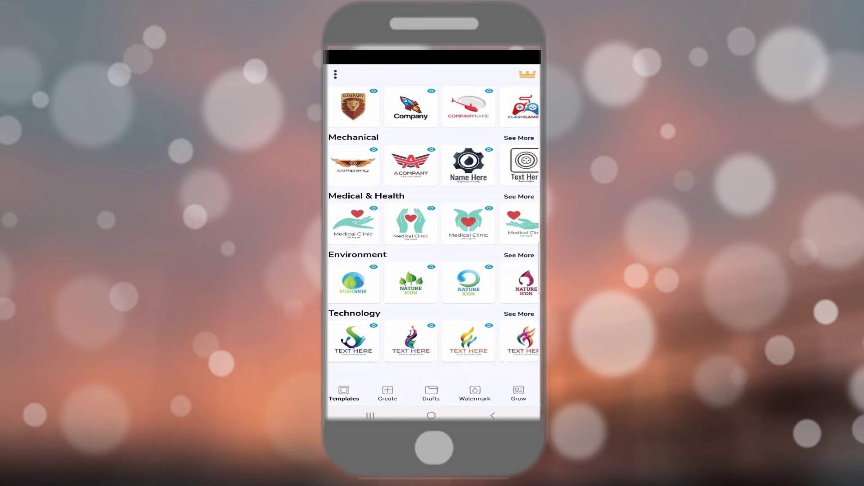
left_click(492, 415)
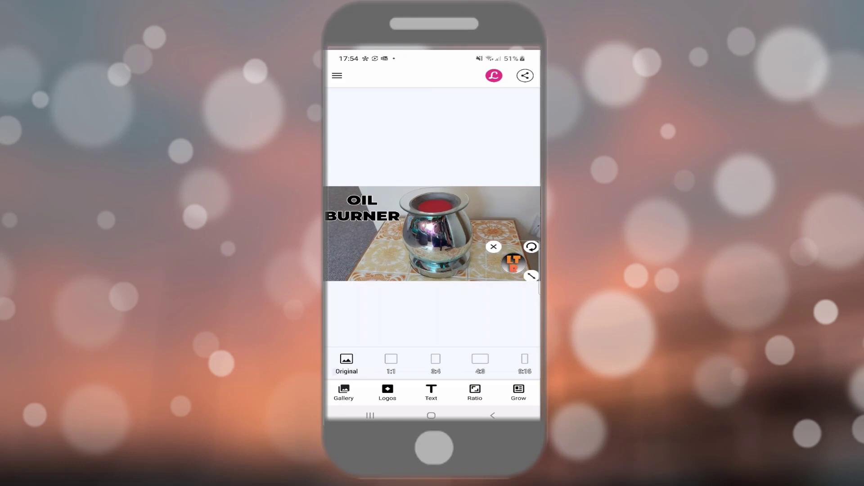
Step: Preview the video at 9:16 portrait, then restore the Original landscape ratio
left_click(524, 362)
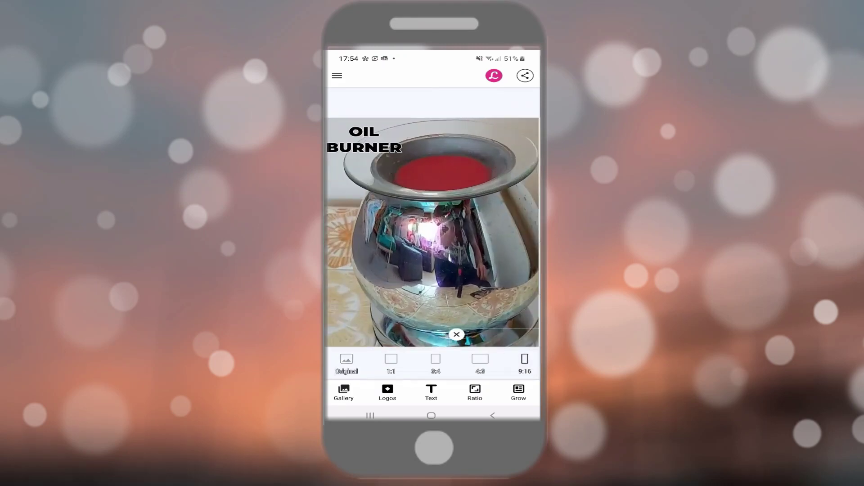
left_click(457, 304)
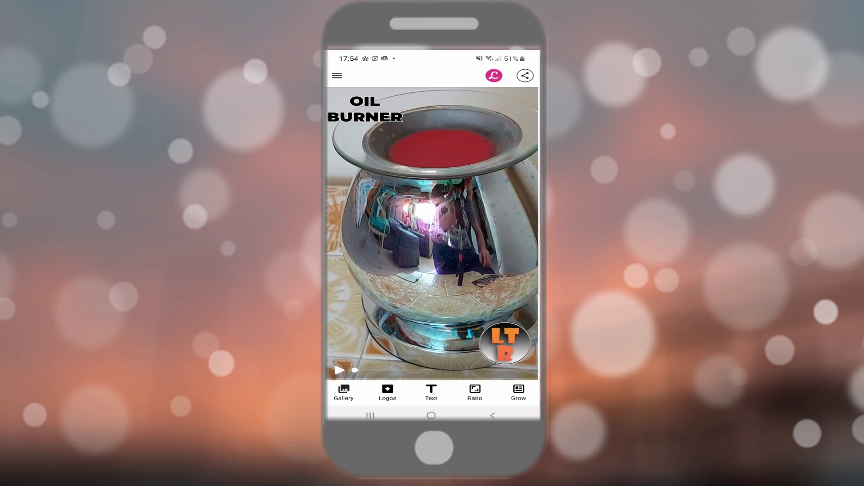
left_click(474, 393)
left_click(346, 362)
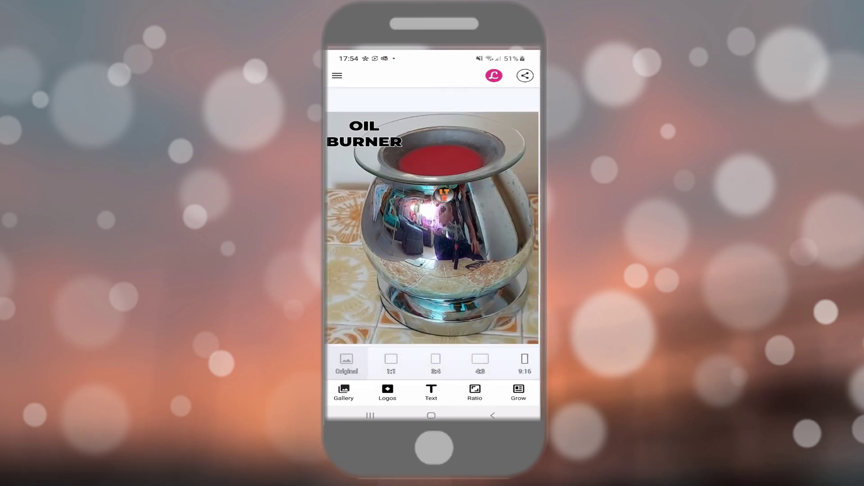
Step: Drag the LT logo into the bottom-right corner and confirm its position
left_click(439, 258)
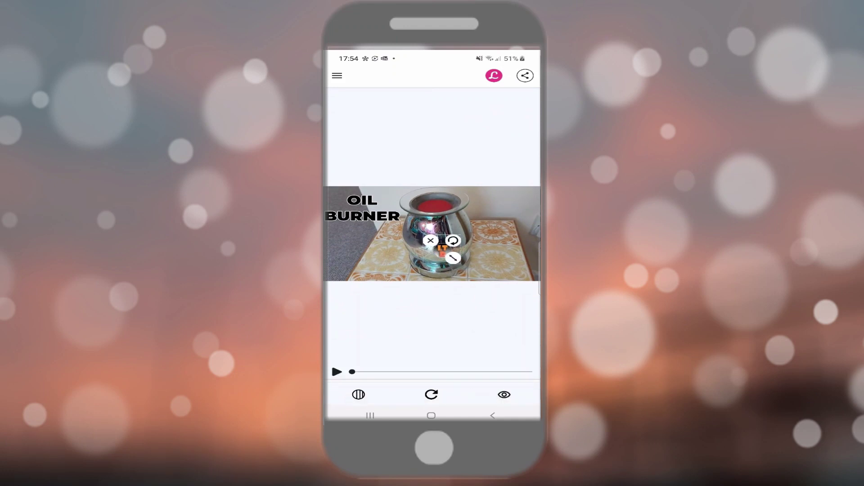
mouse_move(439, 258)
left_mouse_down()
mouse_move(483, 255)
mouse_move(515, 268)
mouse_move(511, 261)
left_mouse_up()
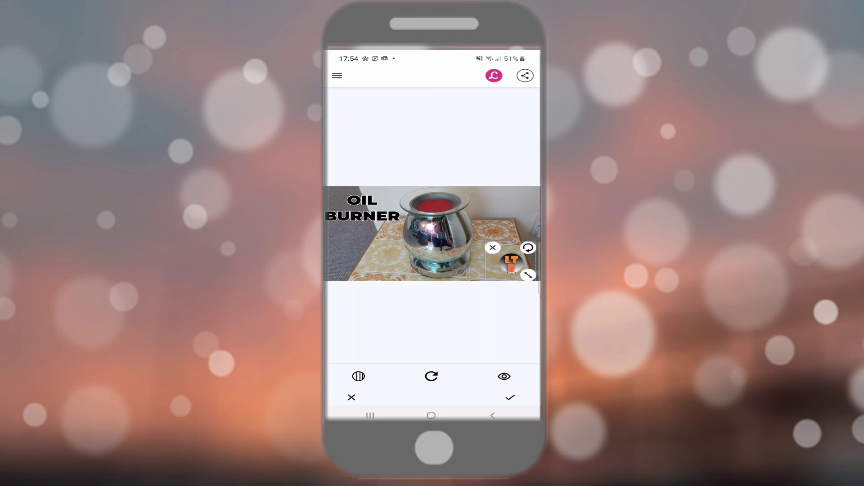
left_click(511, 397)
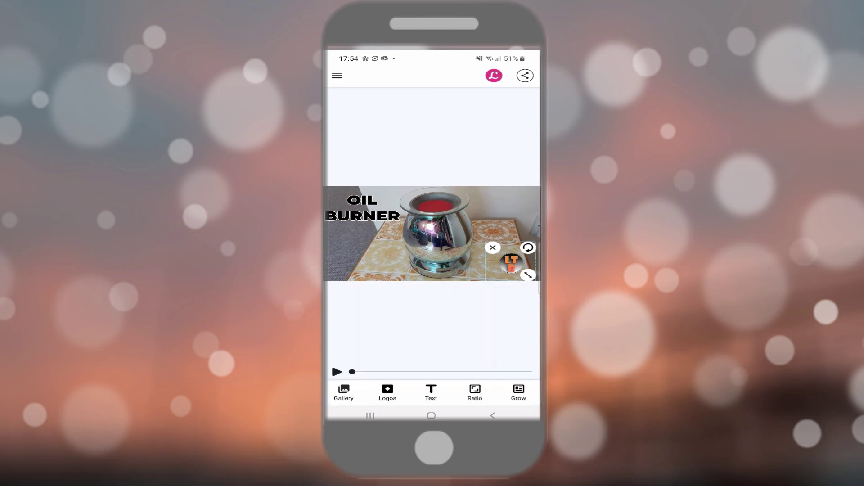
Step: Check the side menu, then open the export and share destinations list
left_click(338, 76)
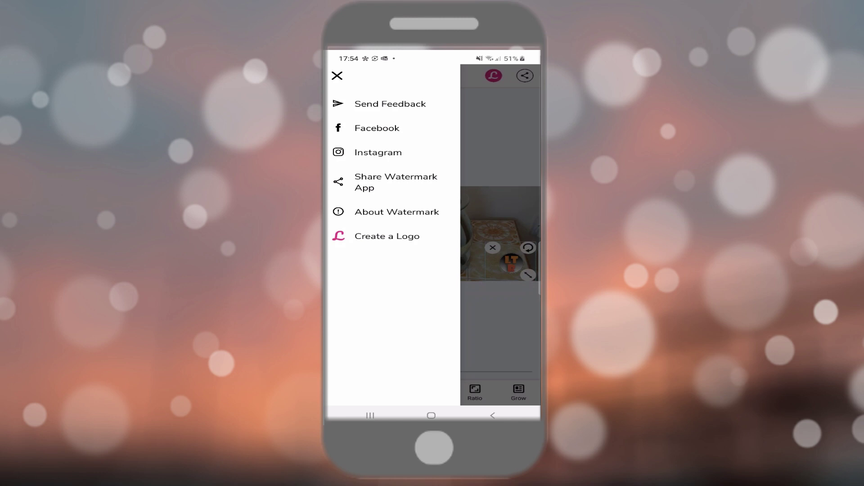
left_click(337, 75)
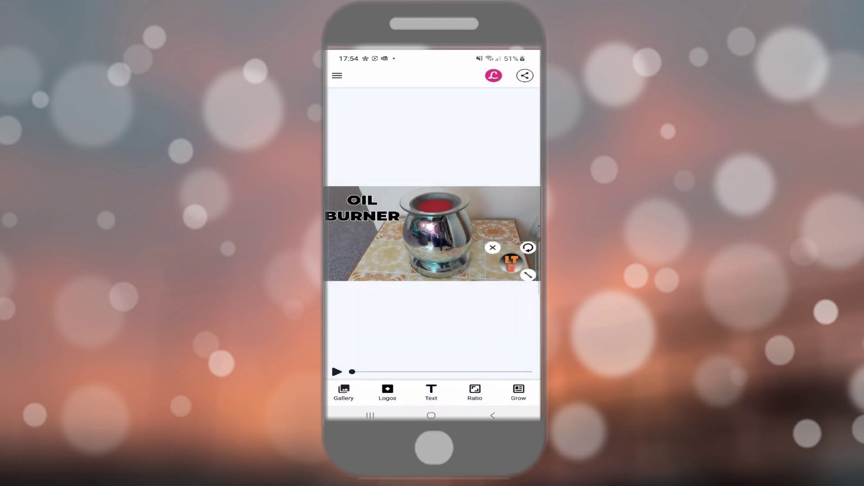
left_click(525, 75)
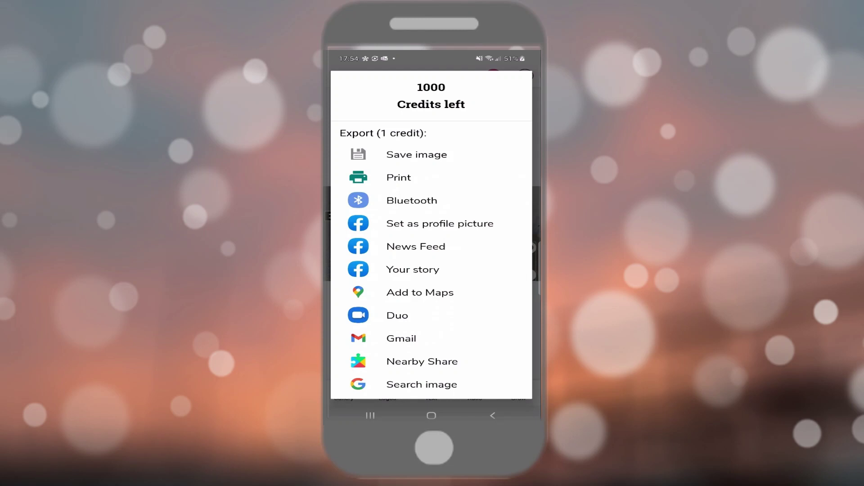
scroll(431, 270, "down", 5)
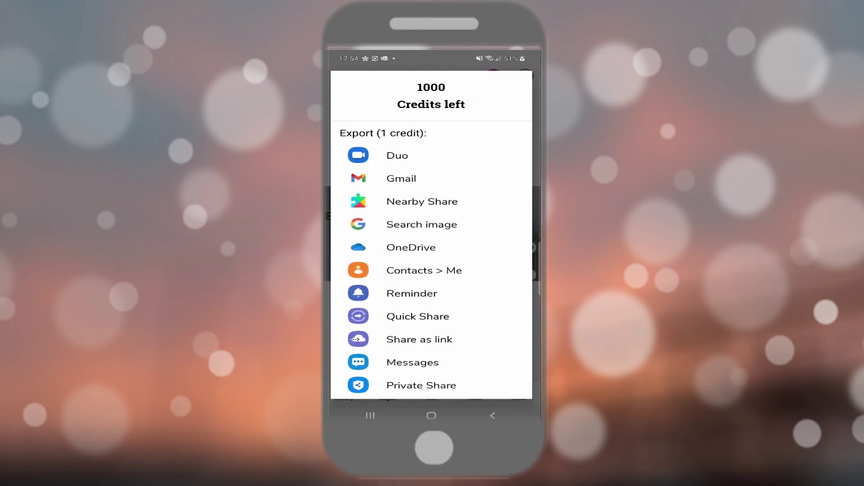
scroll(430, 270, "down", 2)
scroll(431, 271, "down", 2)
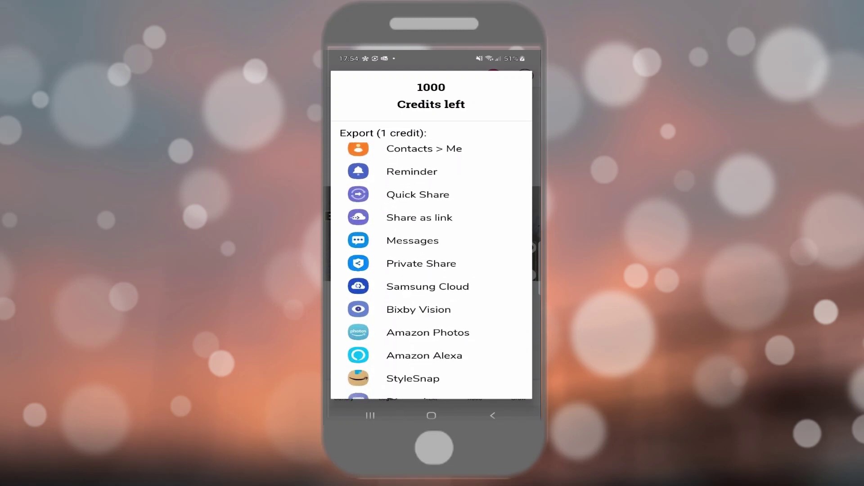
scroll(431, 270, "down", 3)
scroll(430, 270, "down", 3)
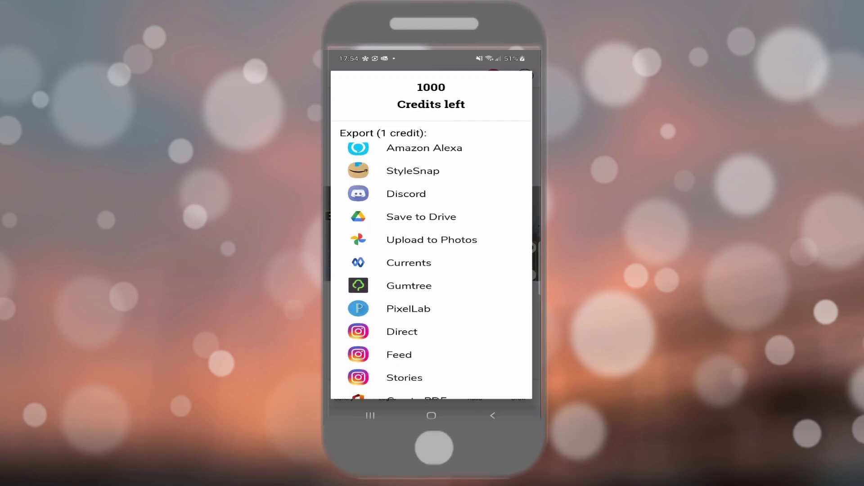
scroll(431, 271, "down", 1)
scroll(431, 270, "down", 3)
scroll(430, 270, "down", 2)
scroll(431, 271, "down", 3)
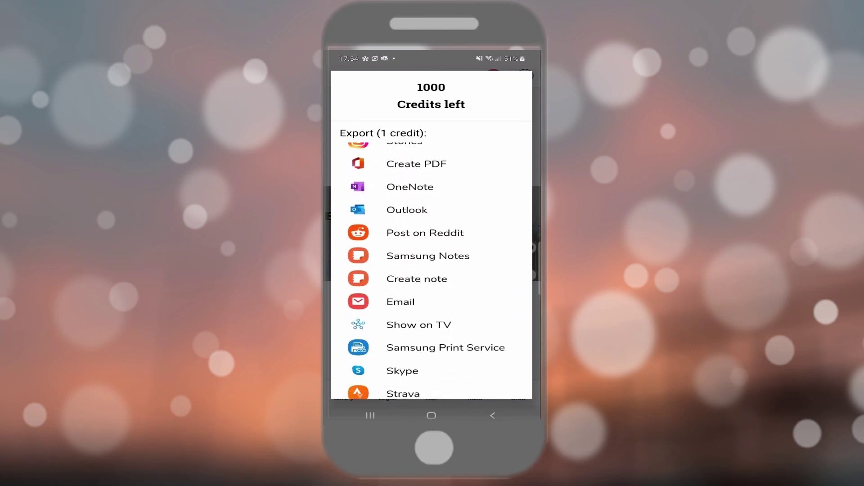
scroll(431, 271, "down", 1)
scroll(431, 270, "down", 3)
scroll(431, 271, "down", 1)
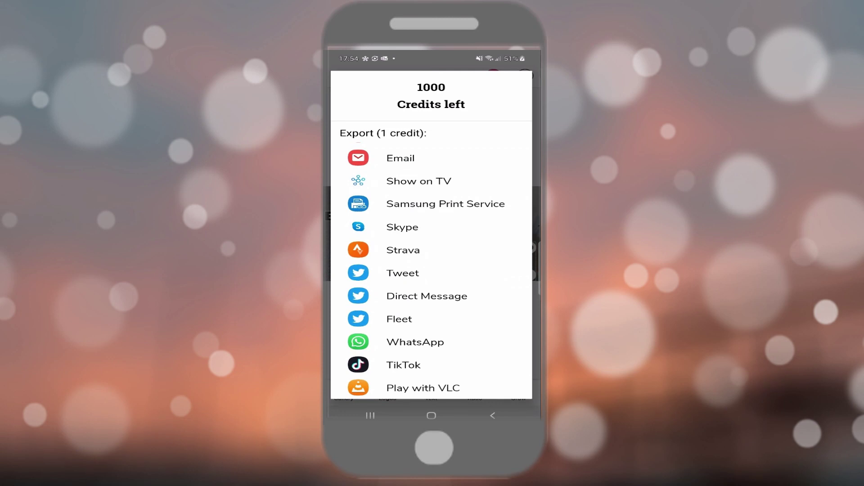
scroll(432, 270, "up", 3)
scroll(431, 271, "up", 3)
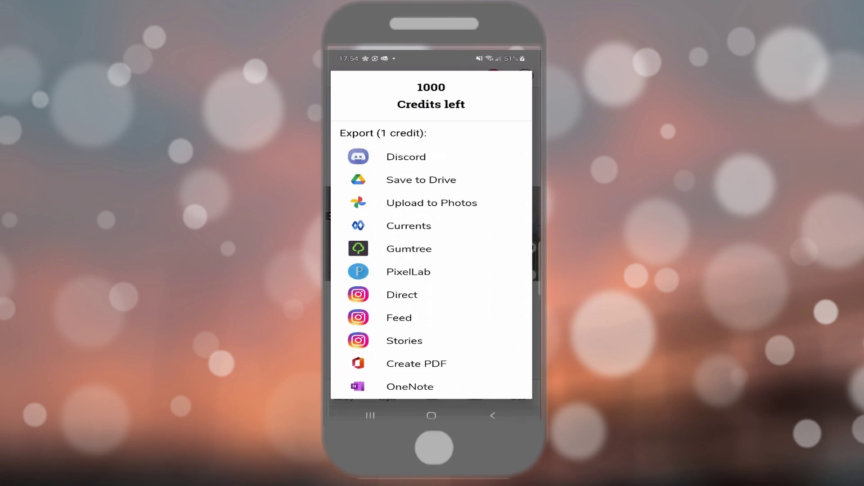
scroll(430, 270, "up", 2)
scroll(431, 270, "up", 3)
scroll(431, 270, "up", 3)
scroll(431, 270, "up", 2)
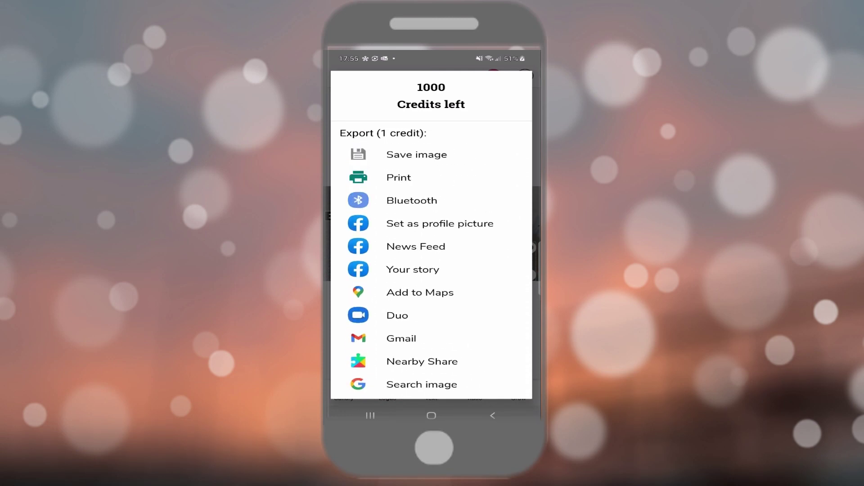